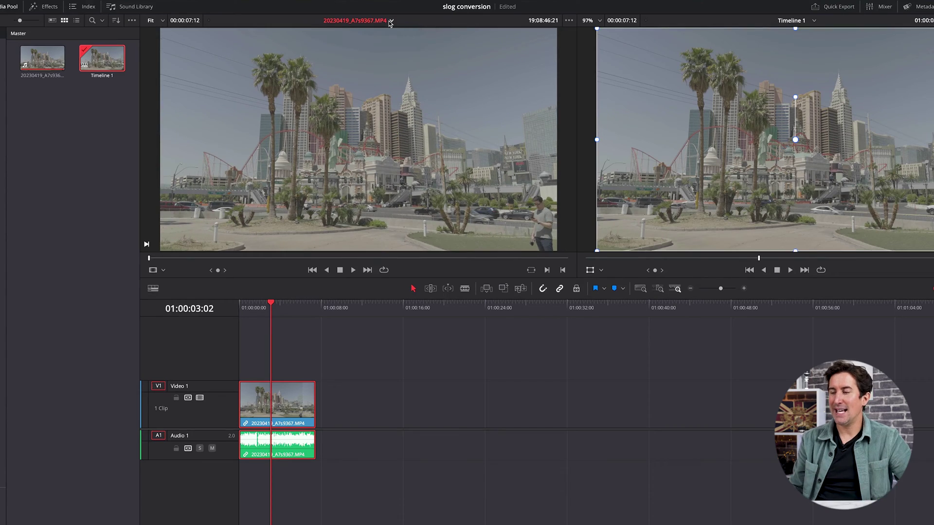
Show '20230419_A7s9367.MP4 - Timeline 1' in the source viewer and clear the Media Pool selection
left_click(390, 21)
left_click(372, 43)
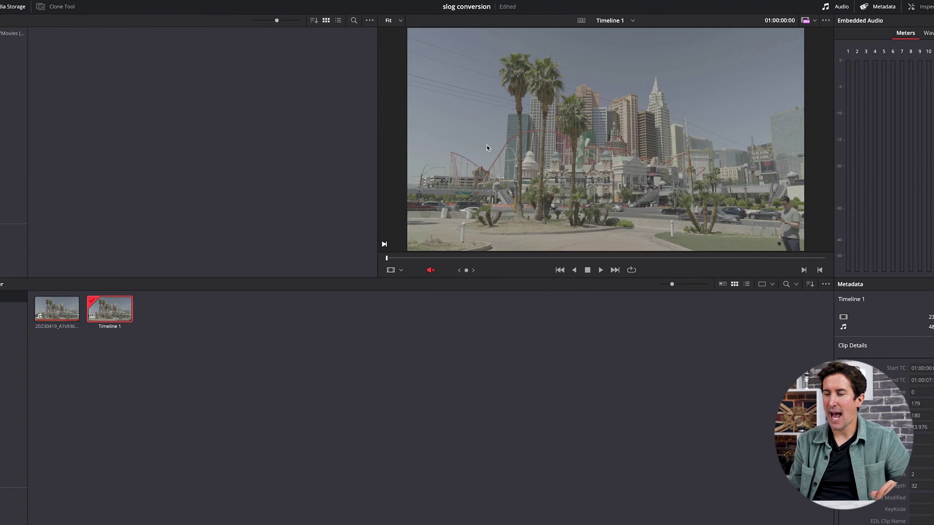
left_click(319, 344)
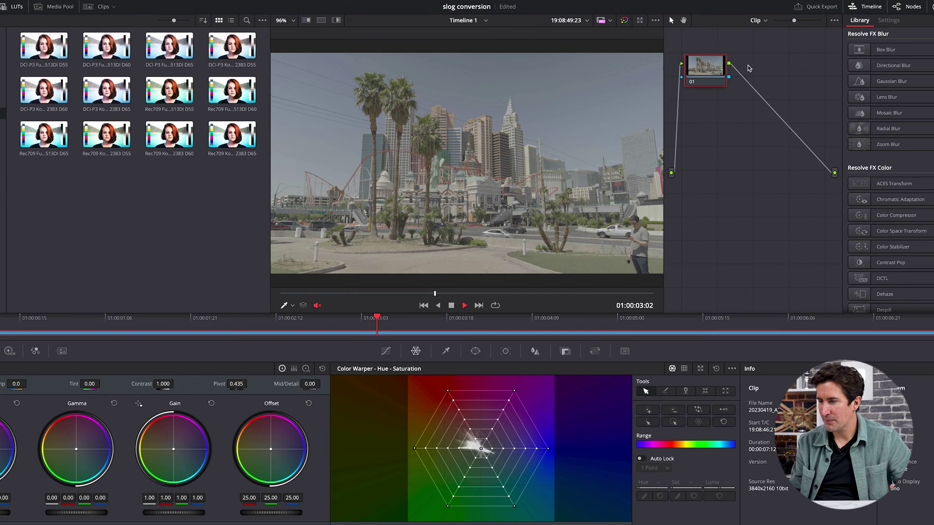
Add a serial Corrector node 02 after node 01 in the node graph
right_click(731, 97)
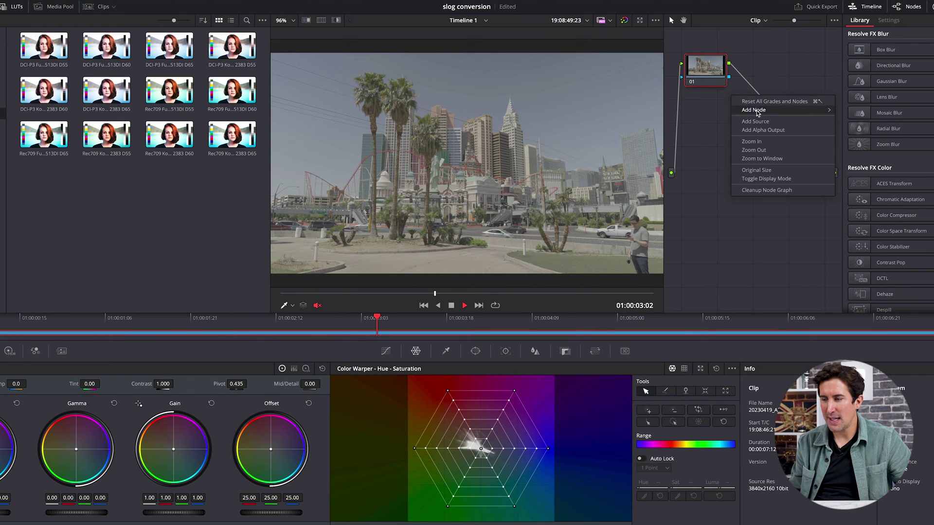
left_click(718, 112)
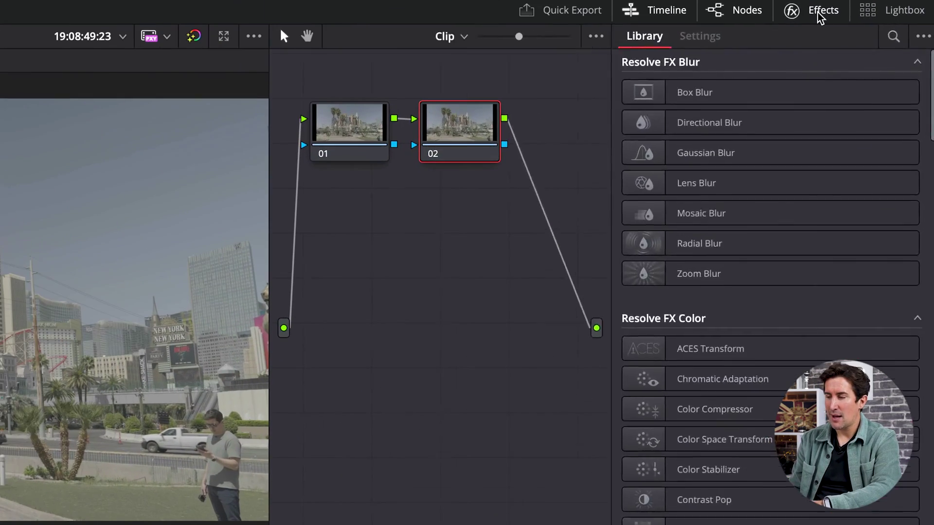
Search the Effects Library for 'color' and drop Color Space Transform onto node 02
left_click(873, 9)
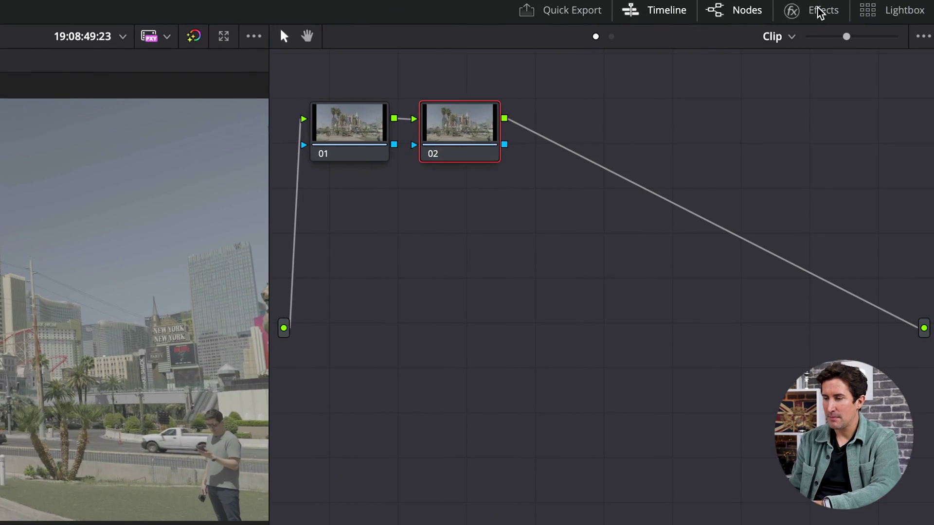
left_click(820, 12)
left_click(894, 36)
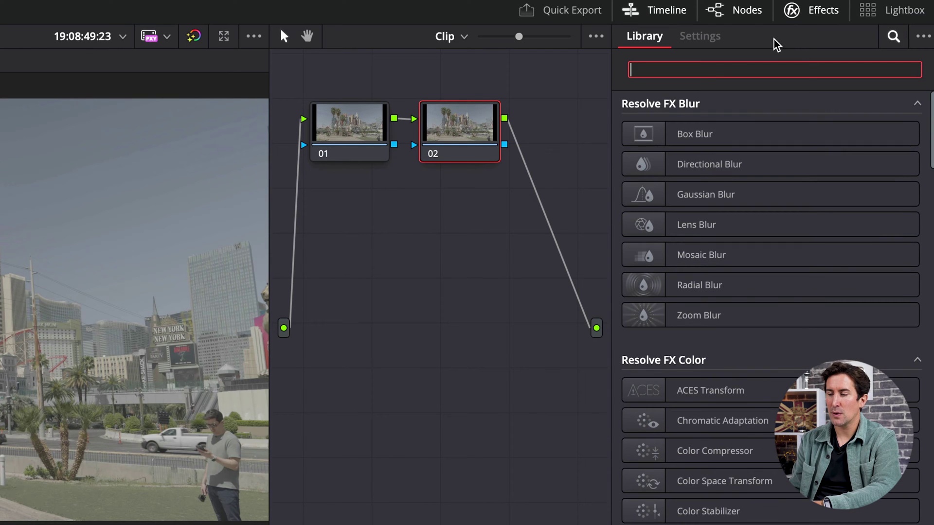
type("colour")
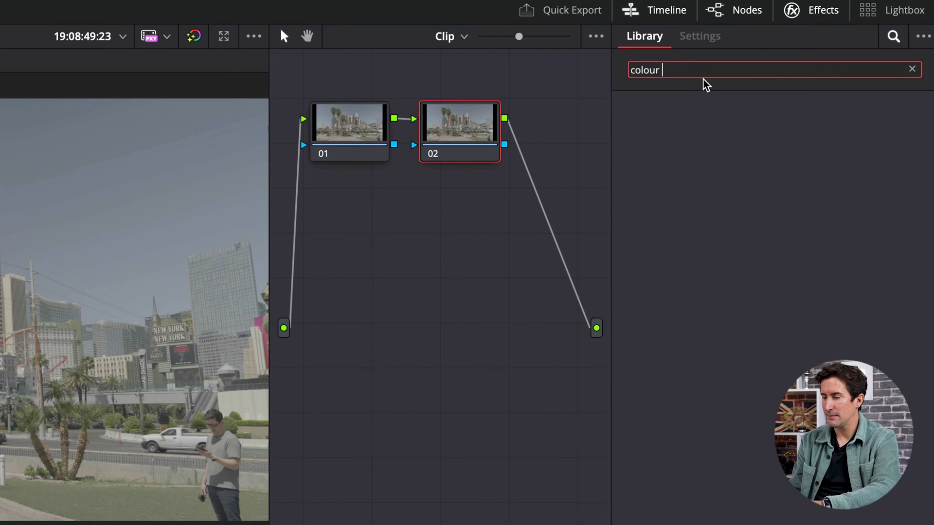
key("BackSpace")
key("BackSpace")
type("r")
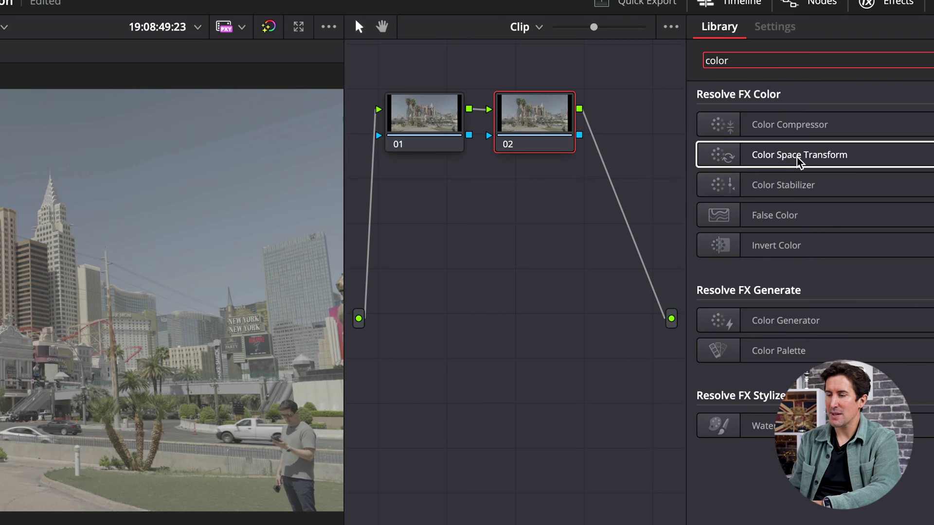
left_click_drag(799, 160, 540, 135)
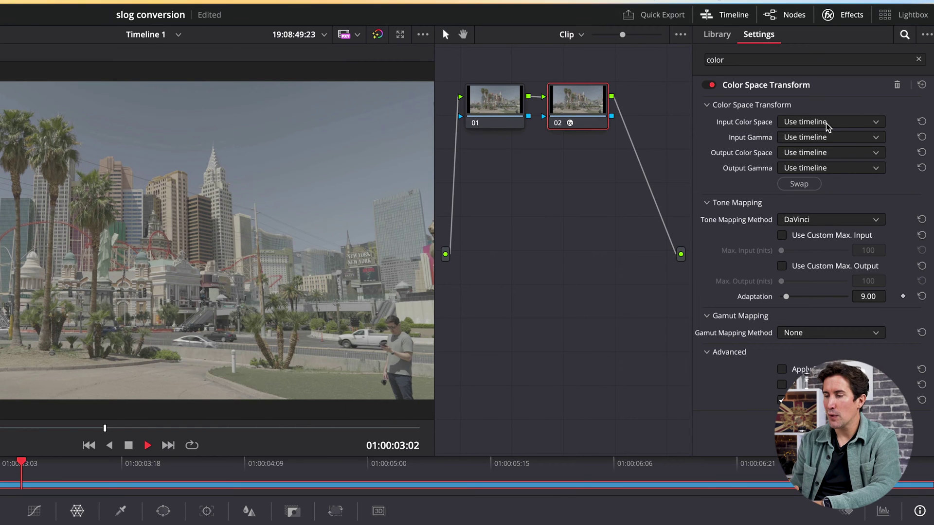
Set Color Space Transform input to Sony S-Gamut3.Cine color space and Sony S-Log3 gamma
left_click(846, 125)
scroll(848, 197, "down", 3)
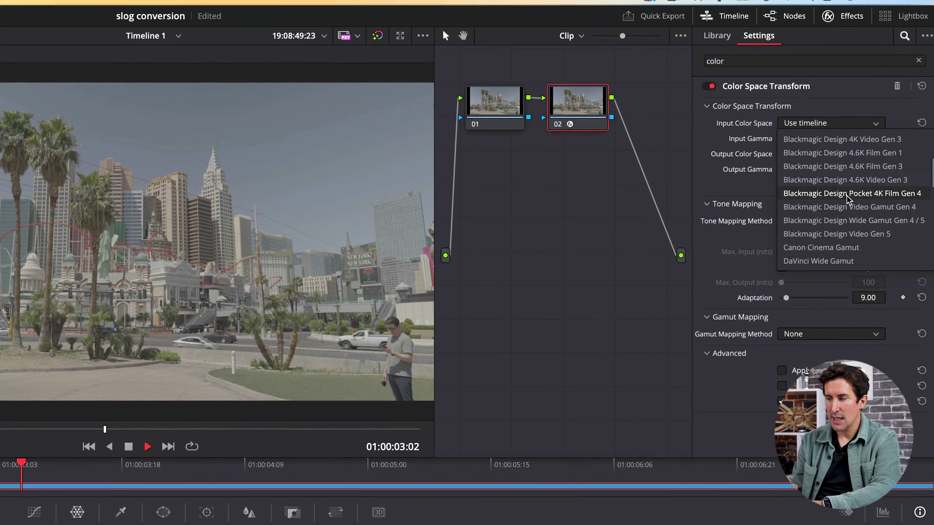
scroll(848, 202, "down", 2)
scroll(848, 201, "down", 5)
scroll(846, 202, "down", 3)
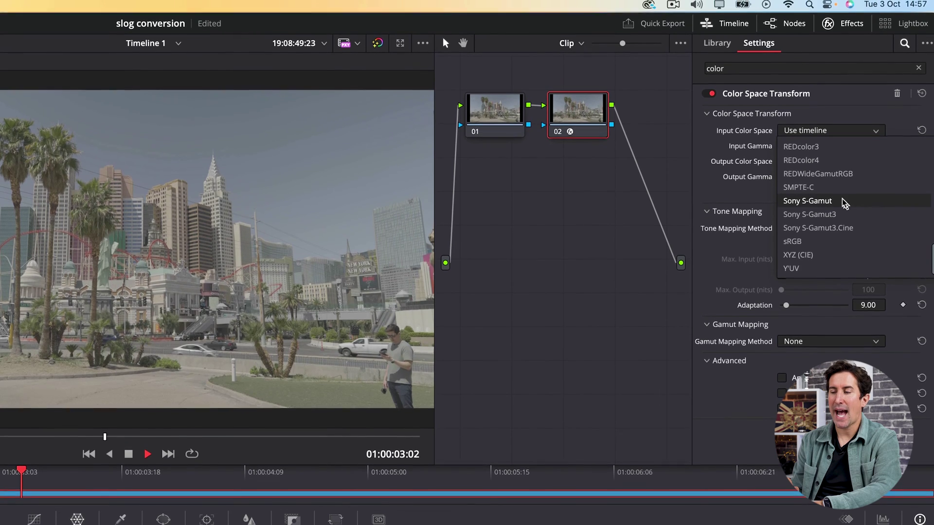
left_click(832, 230)
left_click(807, 149)
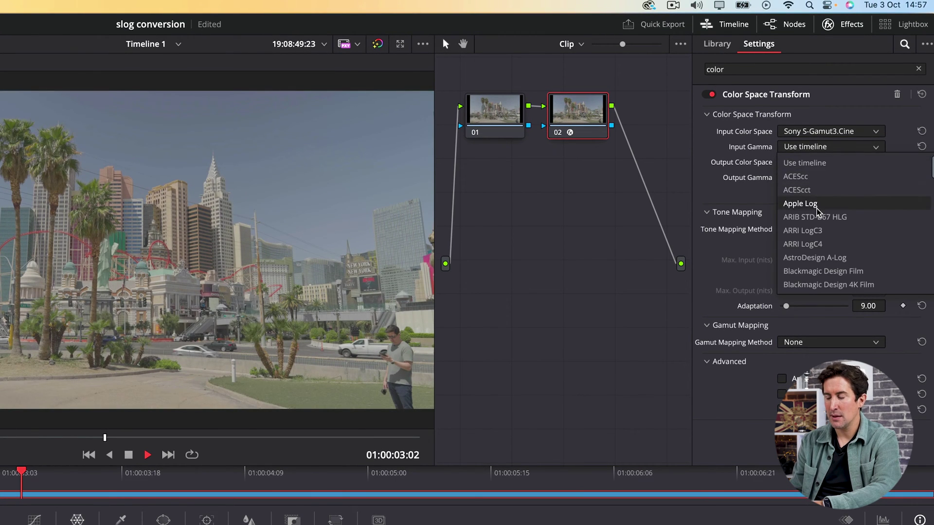
scroll(818, 208, "down", 3)
scroll(819, 212, "down", 3)
scroll(819, 213, "down", 3)
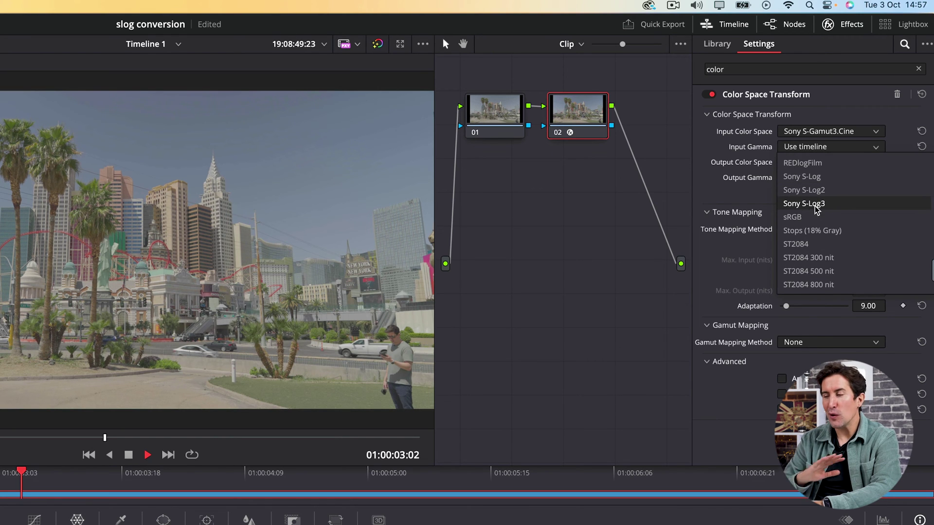
left_click(816, 204)
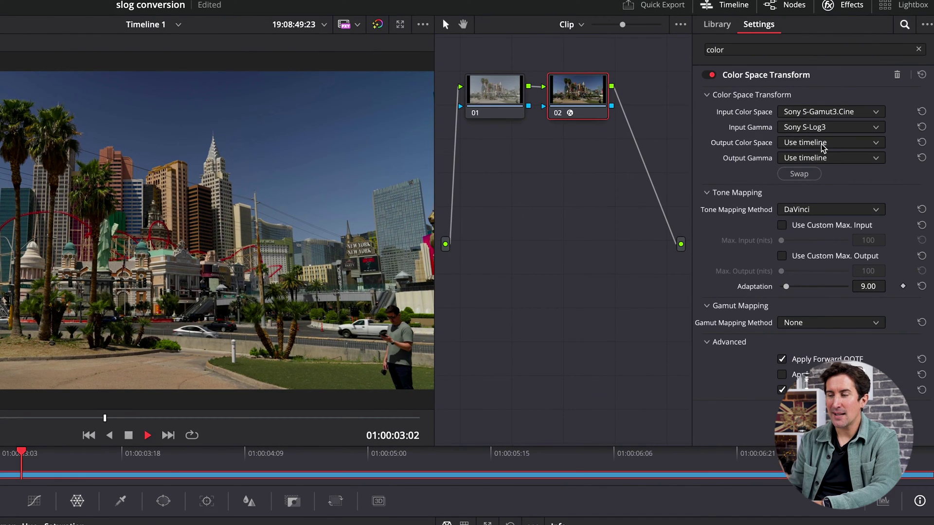
Set the Color Space Transform's Output Color Space to Rec.709
left_click(820, 144)
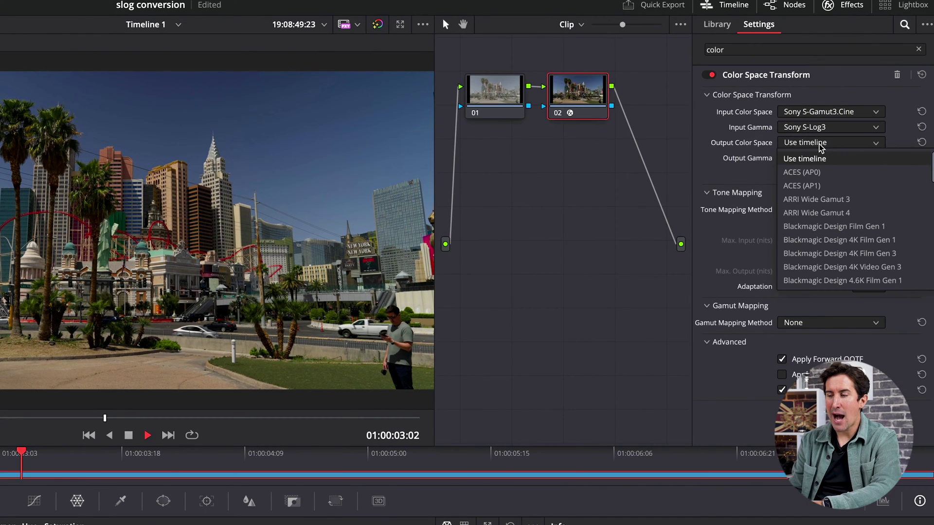
scroll(847, 210, "down", 5)
scroll(847, 210, "down", 5)
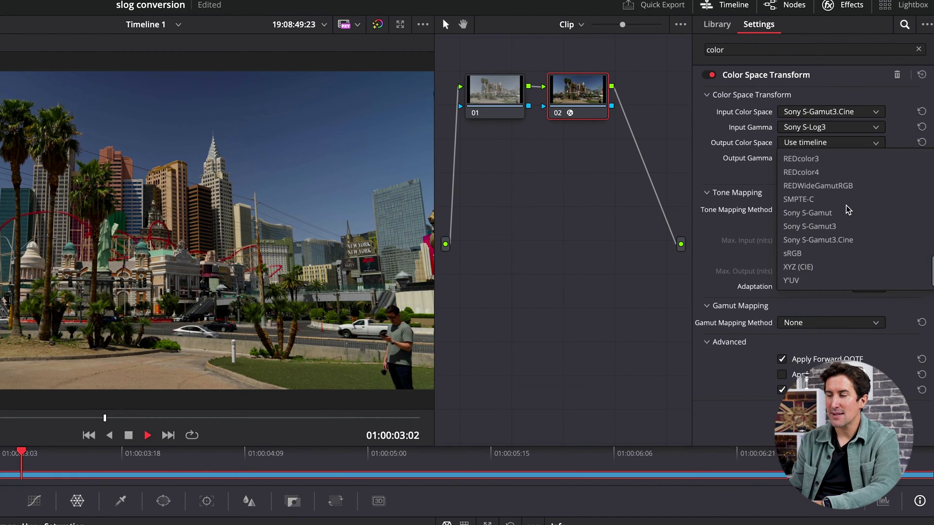
scroll(847, 209, "up", 3)
left_click(846, 207)
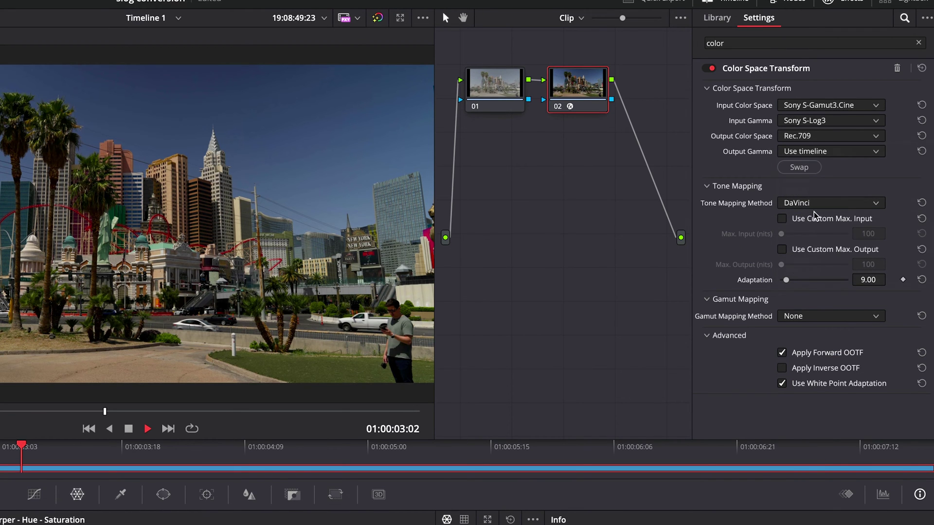
left_click(825, 152)
scroll(826, 250, "down", 3)
scroll(827, 251, "down", 3)
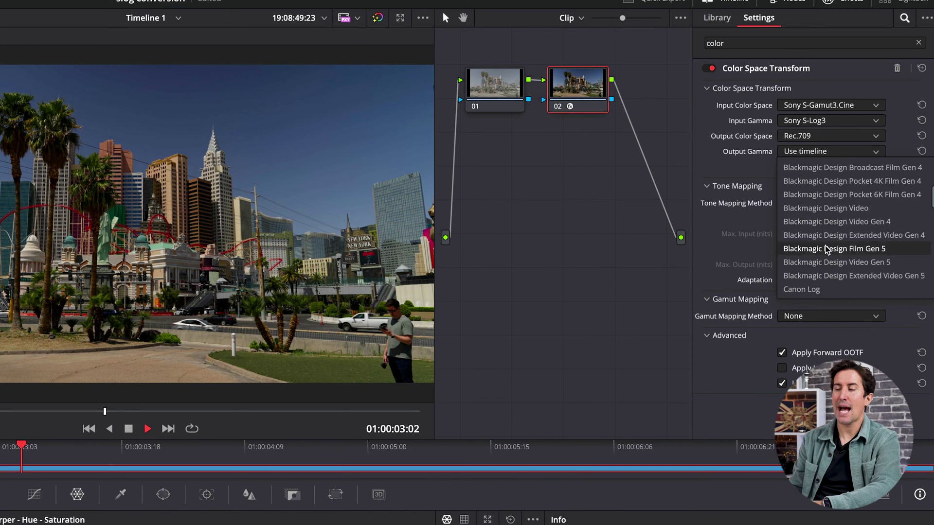
scroll(826, 251, "down", 3)
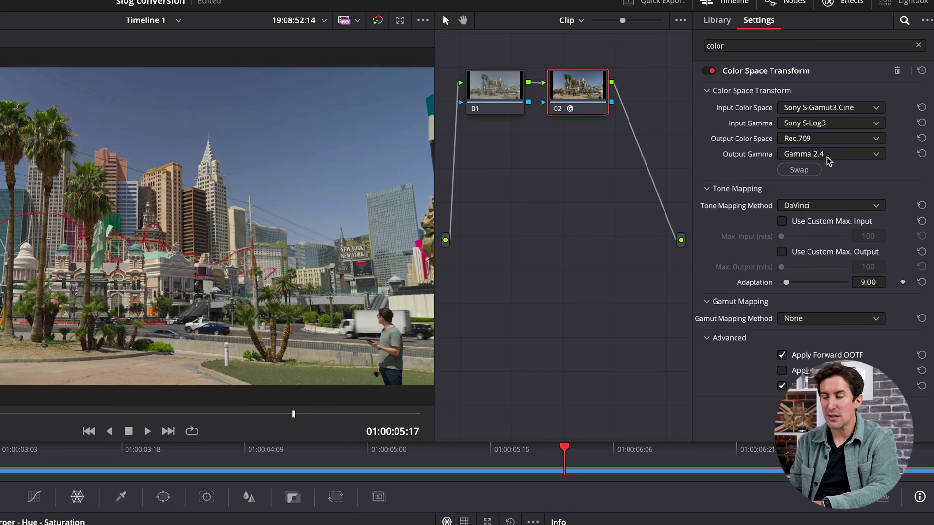
Set the Color Space Transform's Output Gamma to Cineon Film Log
left_click(828, 154)
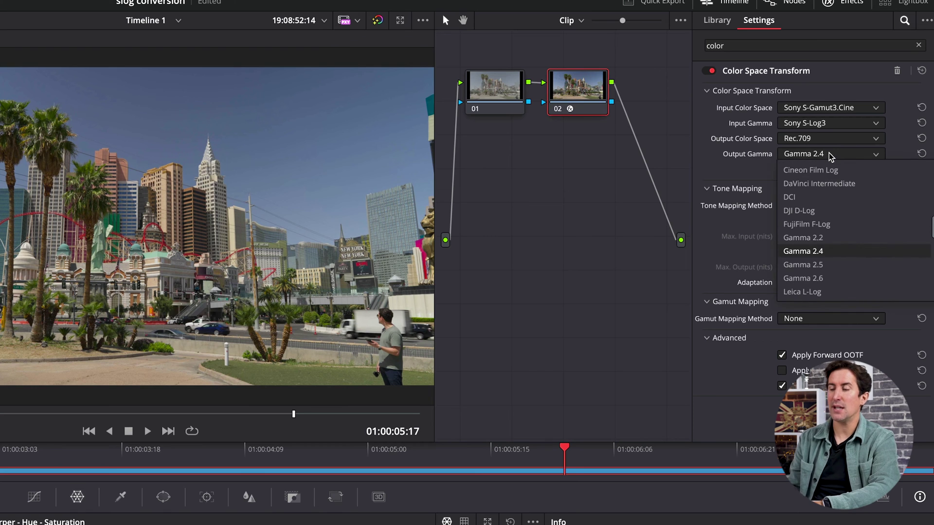
scroll(828, 248, "down", 5)
scroll(828, 266, "down", 5)
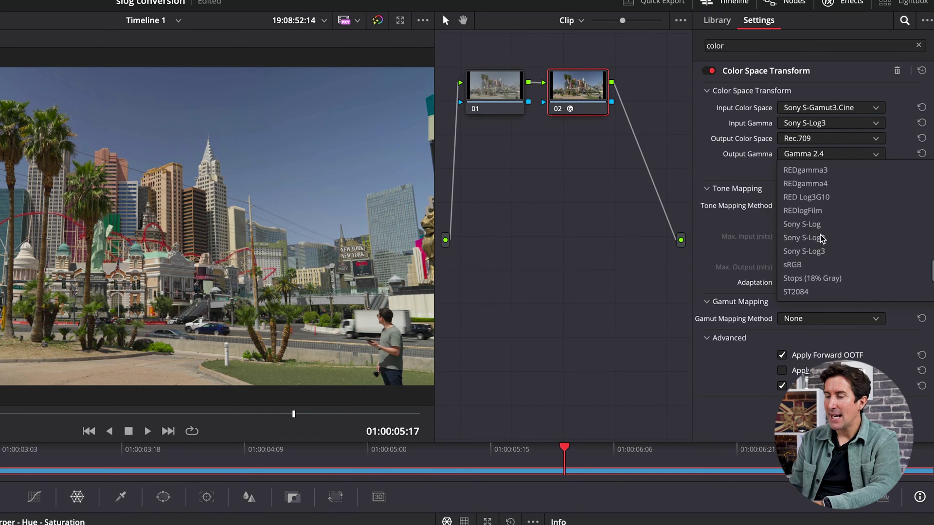
scroll(803, 273, "up", 10)
left_click(810, 278)
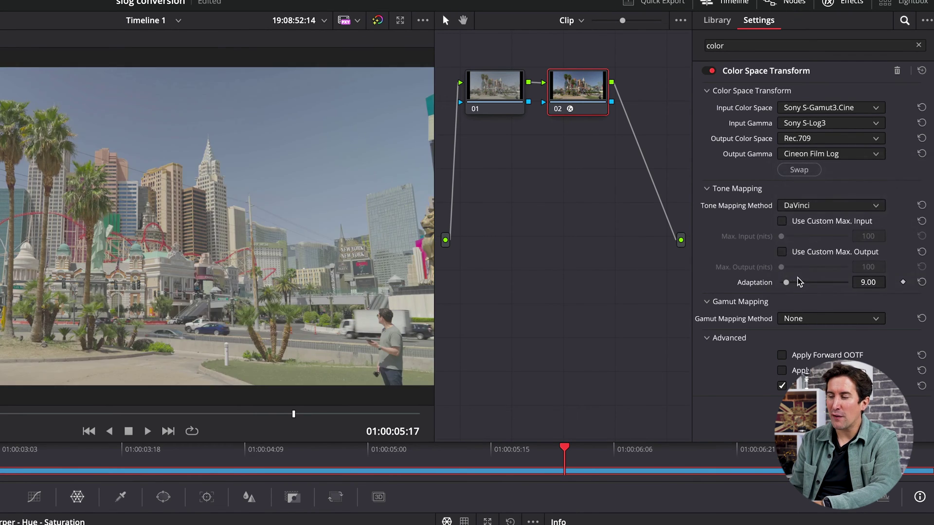